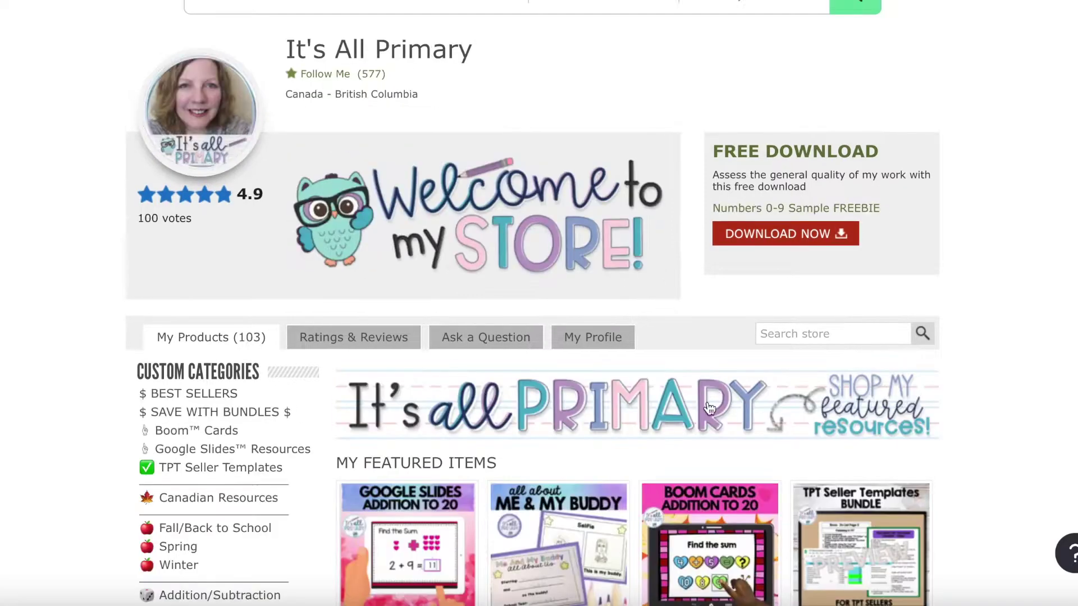
Scroll through other sellers' store pages to compare their banners
scroll(472, 386, "down", 1)
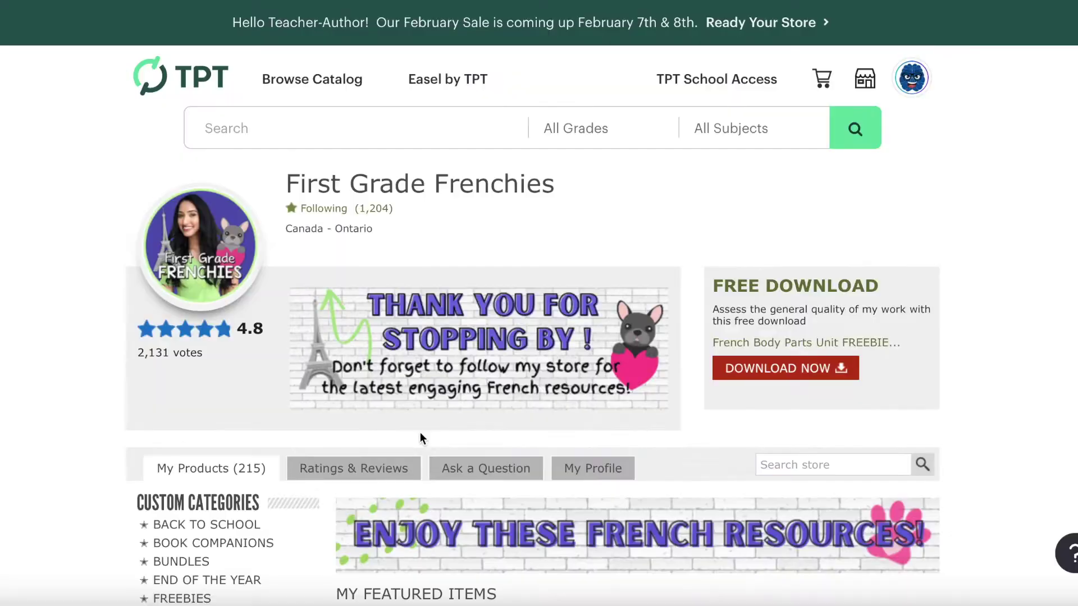
scroll(452, 377, "down", 2)
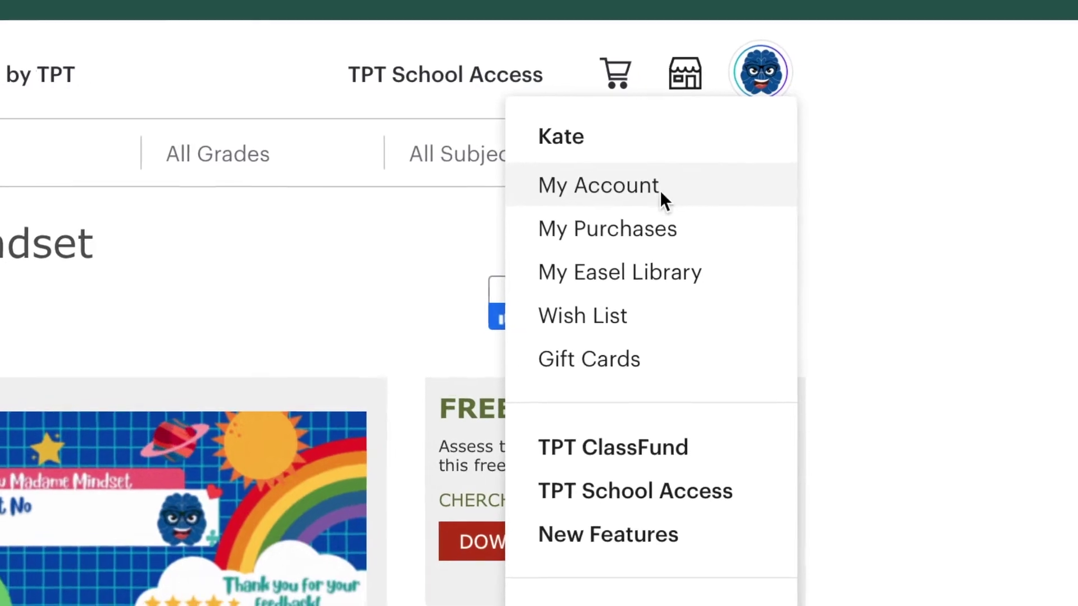
Open the Store Profile settings and note the 450 x 150px Personal Quote image size
left_click(706, 188)
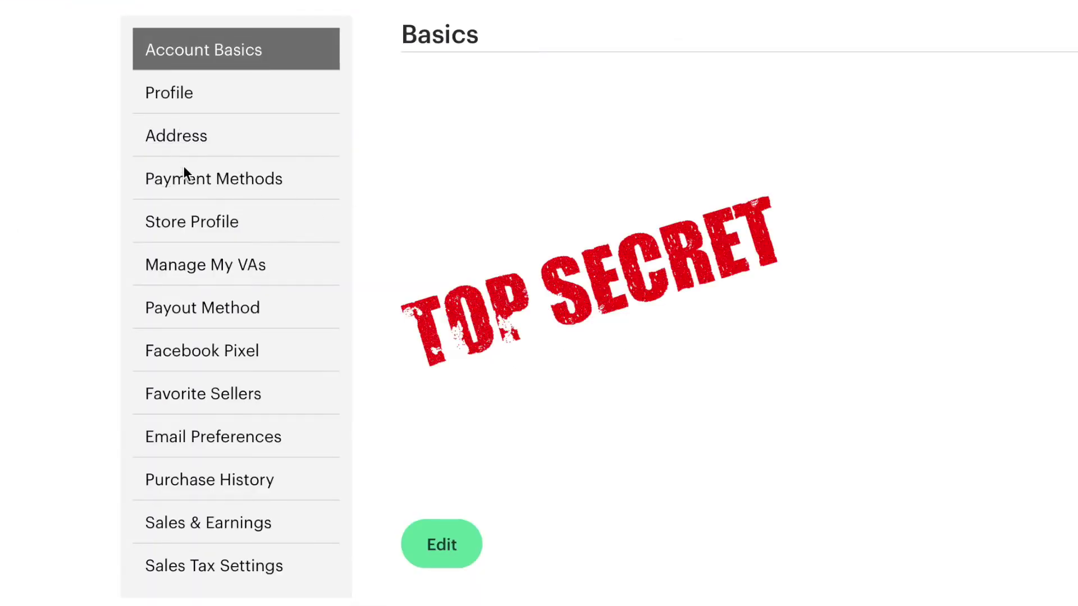
left_click(186, 227)
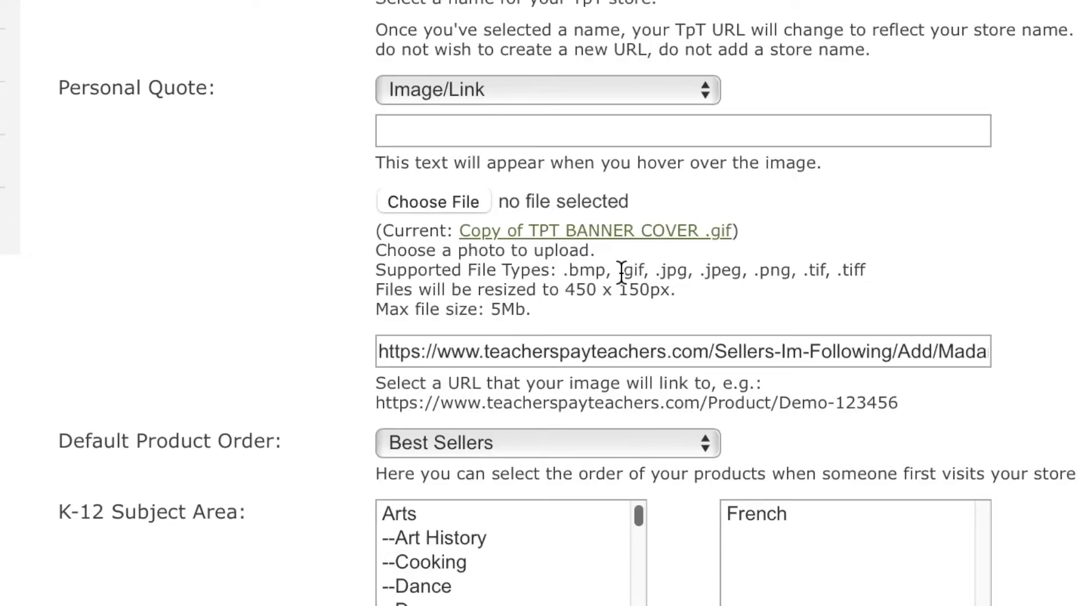
left_click_drag(563, 290, 695, 303)
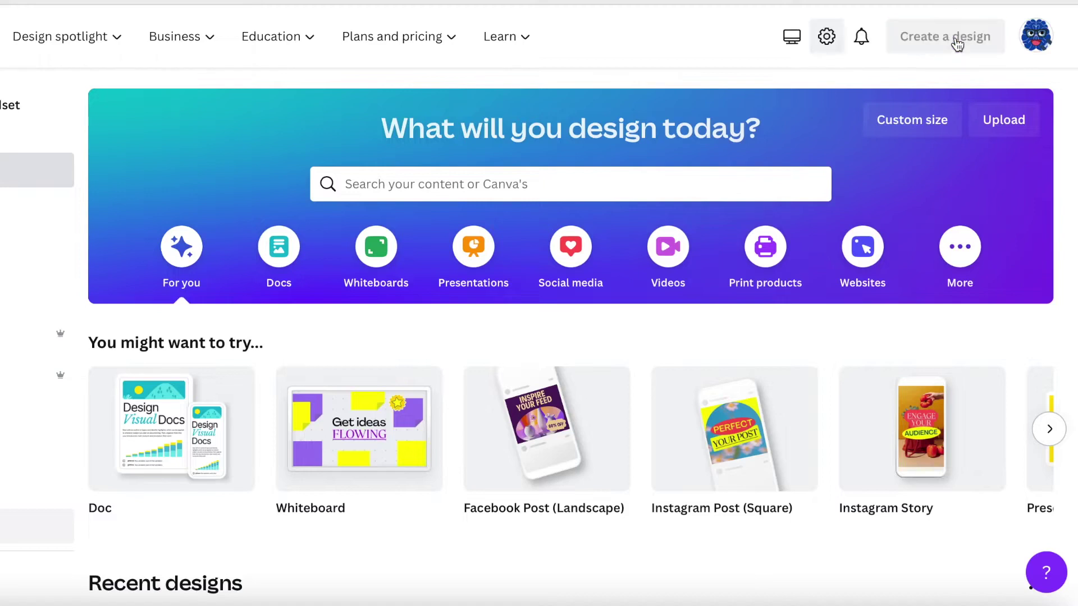
Create a 450 x 150 px custom-size design and start editing the date heading
left_click(957, 44)
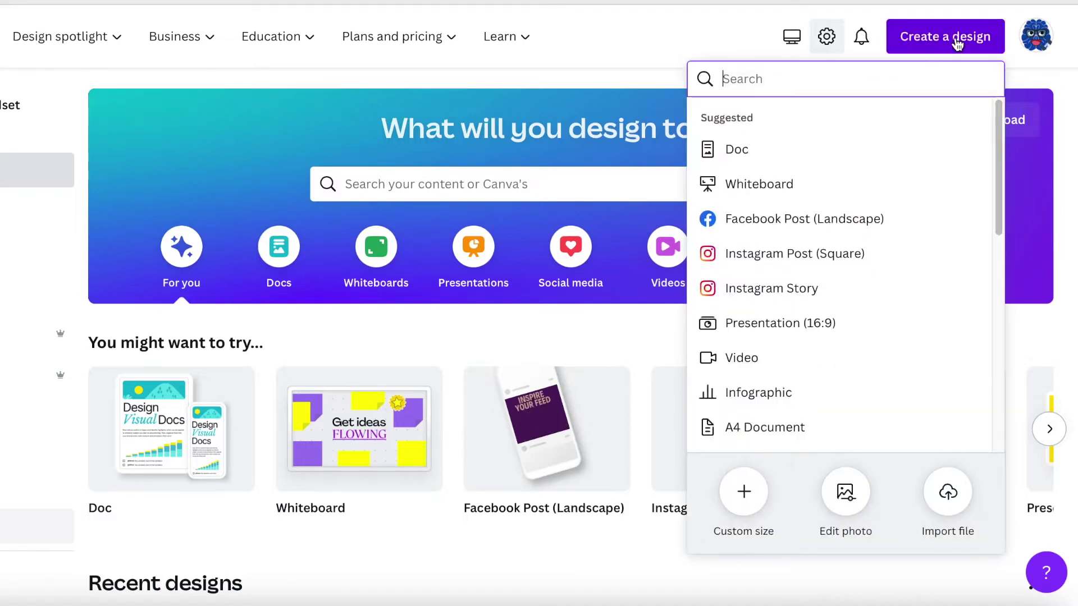
left_click(744, 494)
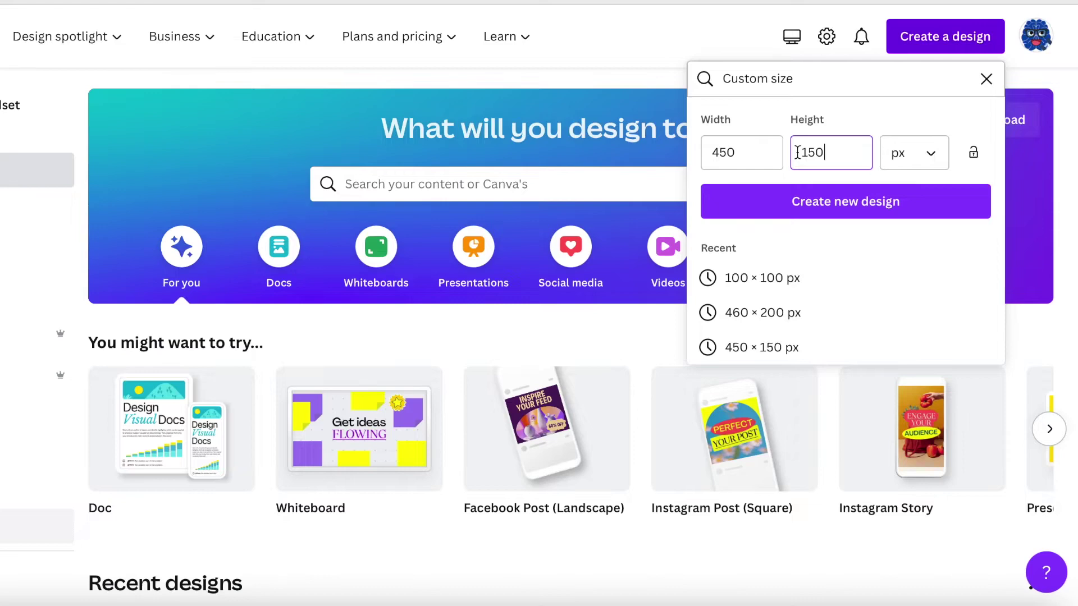
left_click(834, 204)
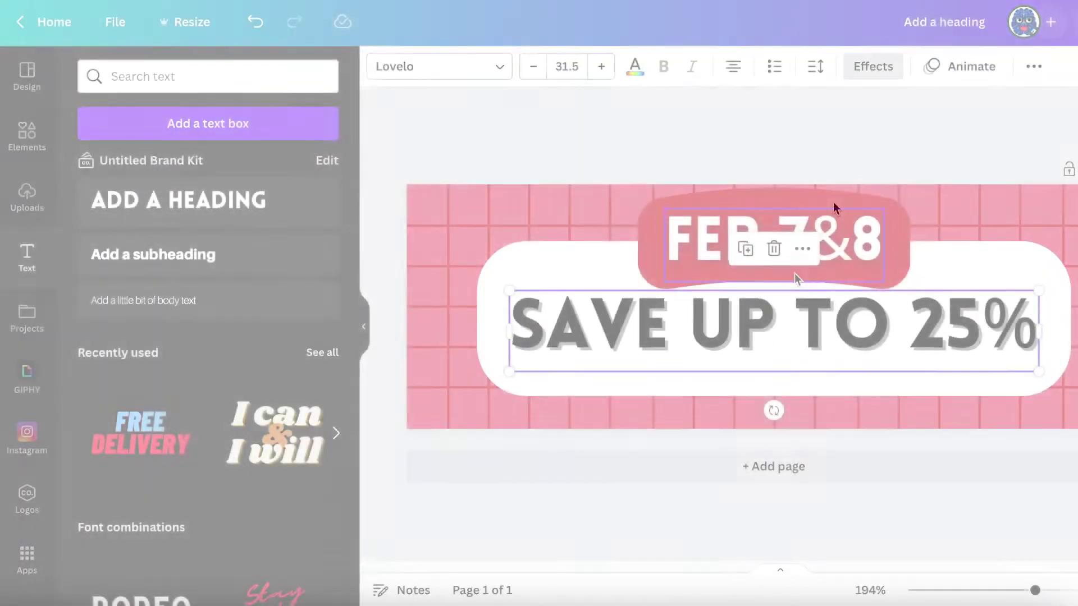
type("TH&8")
key("End")
Finish the date heading so it reads 'FEB 7TH & 8TH'
type("TH")
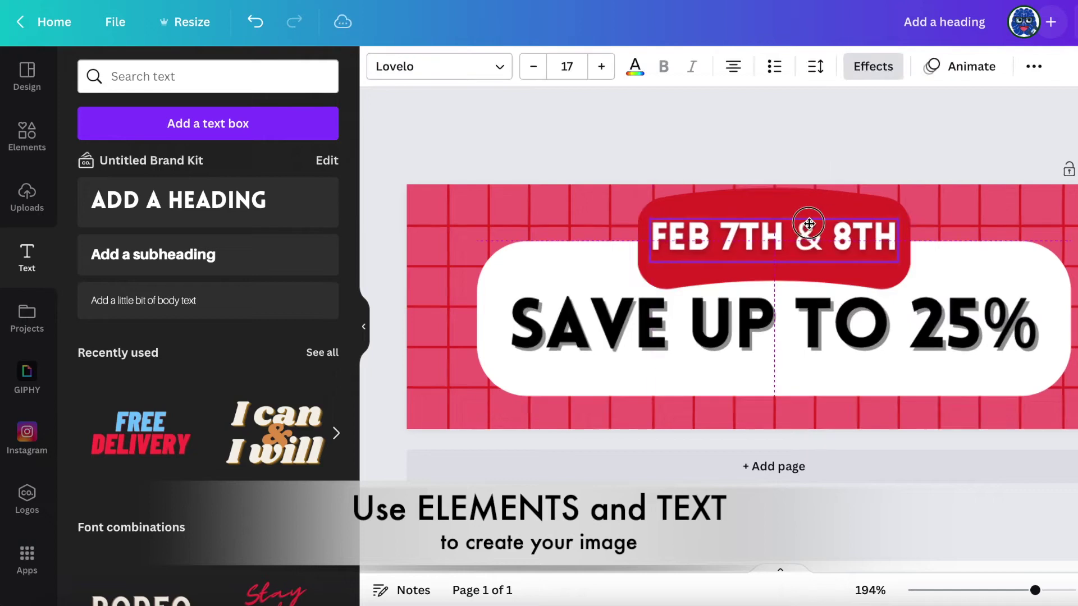
left_click(819, 209)
left_click(818, 233)
key("Escape")
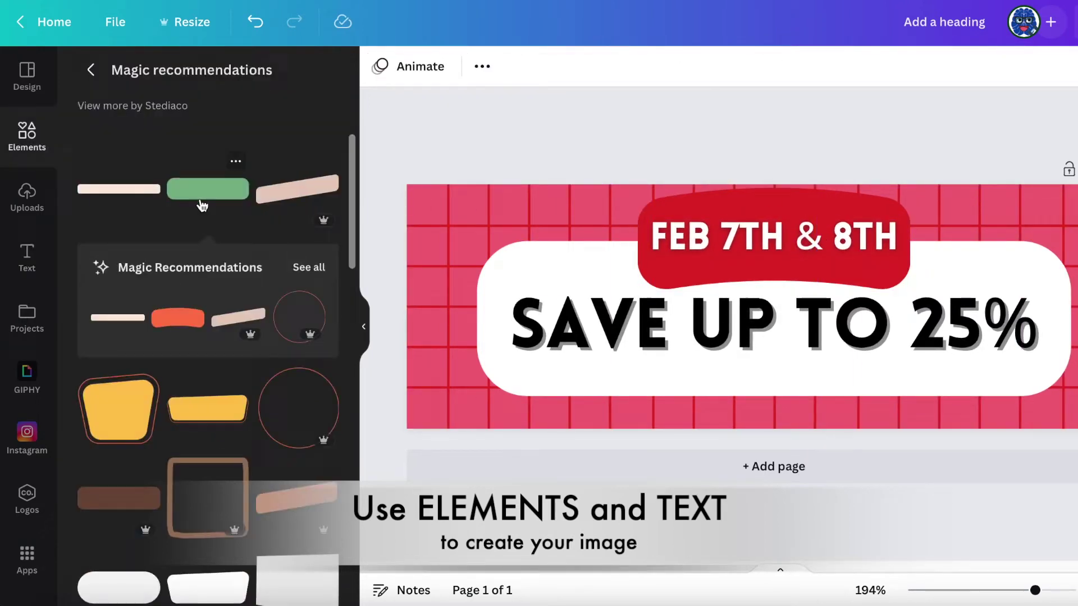
Add a rectangle under the sale text with a slightly smaller white 'Use code: FEBSALE23' subheading
left_click_drag(119, 188, 775, 395)
left_click_drag(919, 418, 1010, 452)
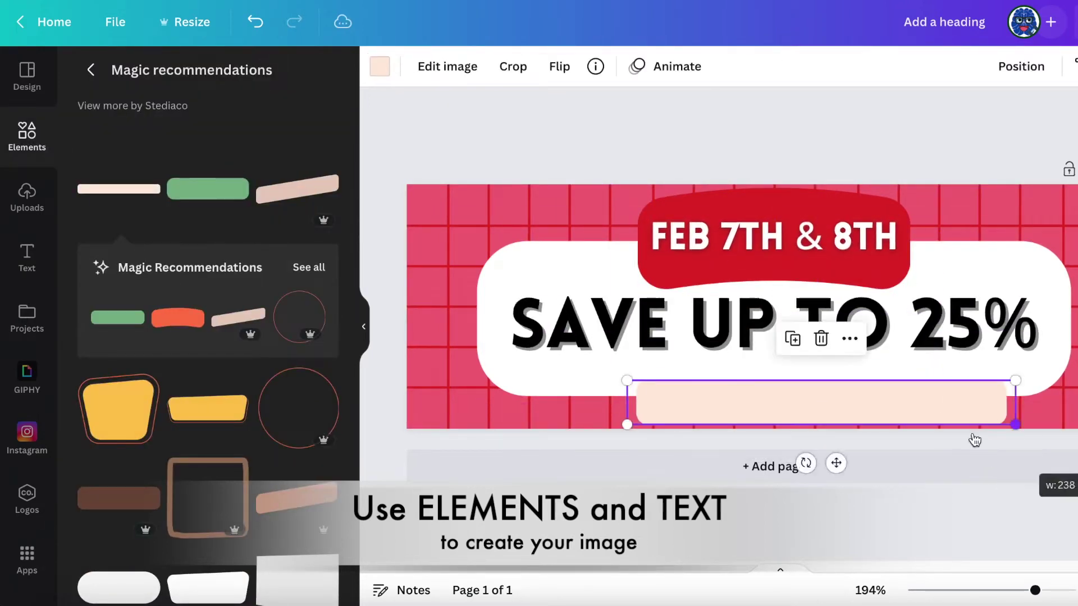
left_click(27, 259)
left_click_drag(212, 267, 806, 393)
type("Use code: FEBSALE23")
key("ctrl+a")
key("ctrl+shift+comma")
key("ctrl+shift+comma")
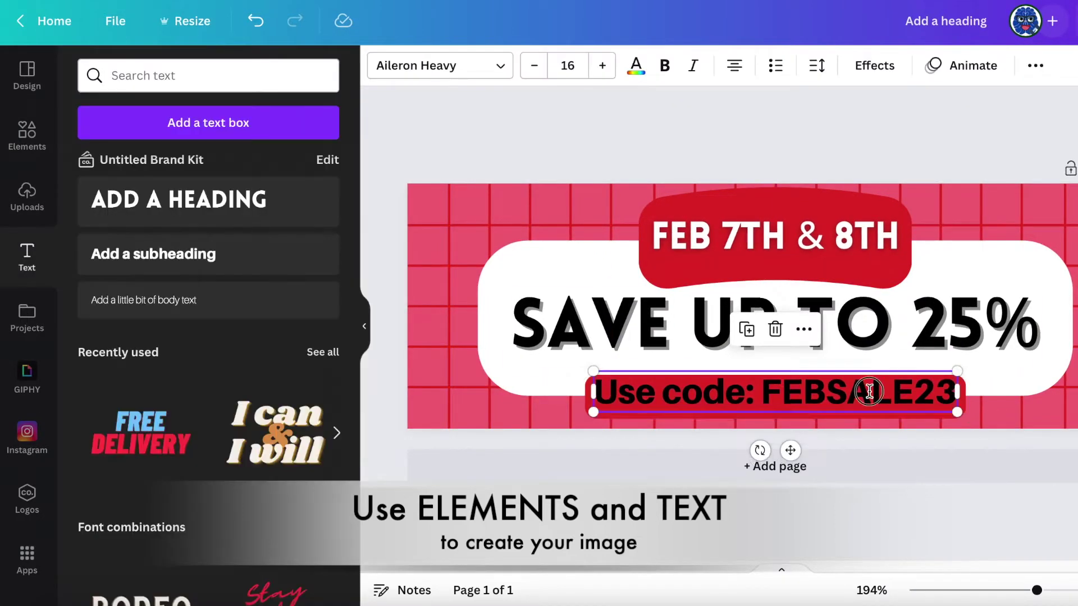
left_click(635, 65)
left_click(274, 277)
left_click(541, 148)
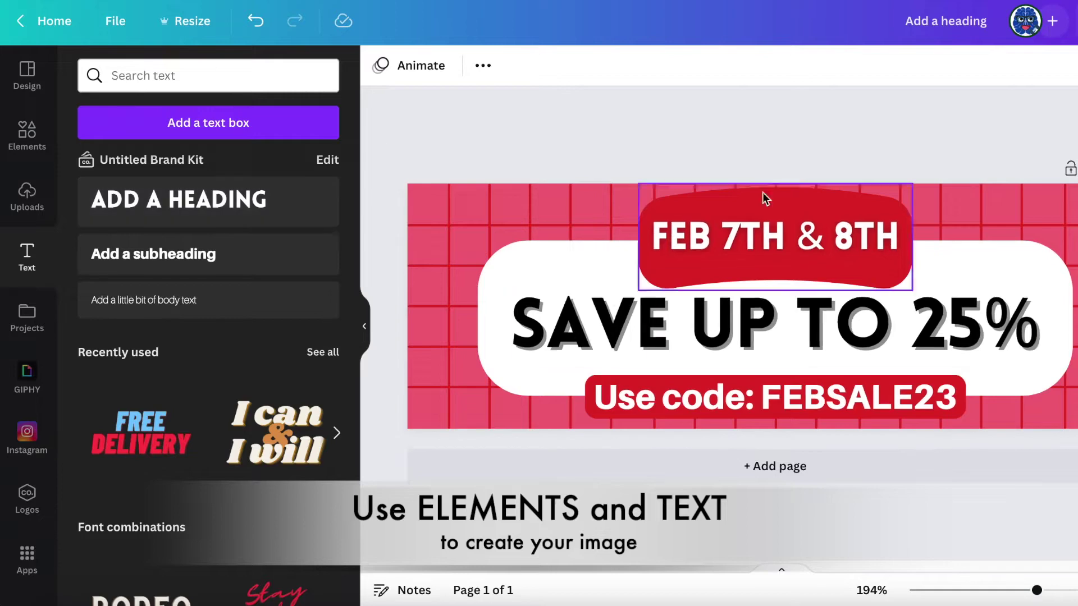
Search graphics for 'heart' and place a red heart at the banner's upper-left
left_click(27, 135)
triple_click(178, 75)
type("heart")
key("Return")
scroll(243, 374, "down", 5)
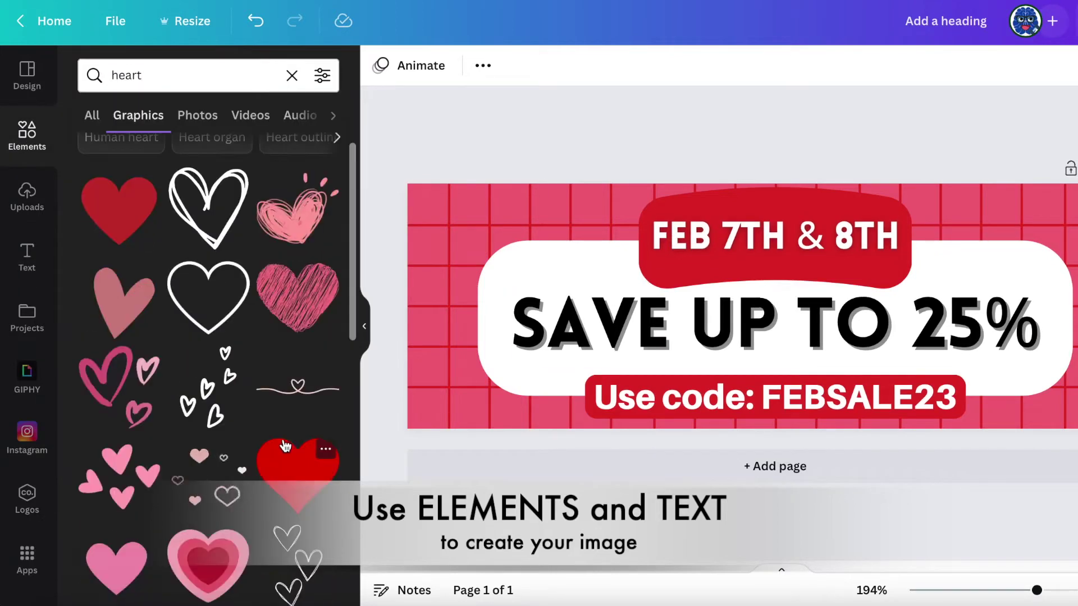
scroll(242, 374, "up", 5)
left_click(298, 500)
left_click_drag(783, 311, 457, 228)
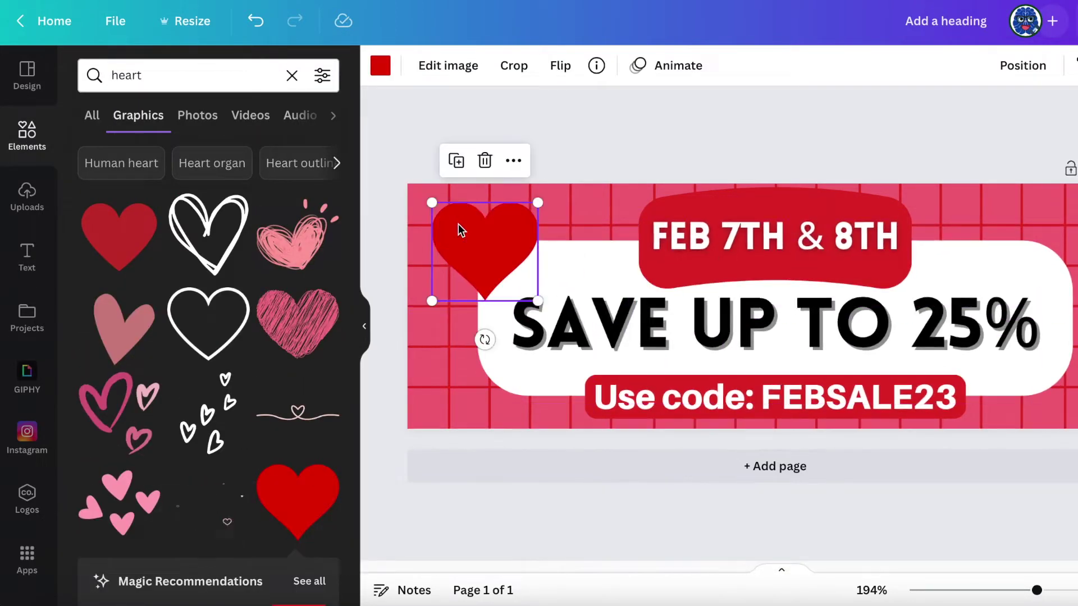
Make the page background black
left_click(429, 392)
left_click(380, 65)
left_click(147, 161)
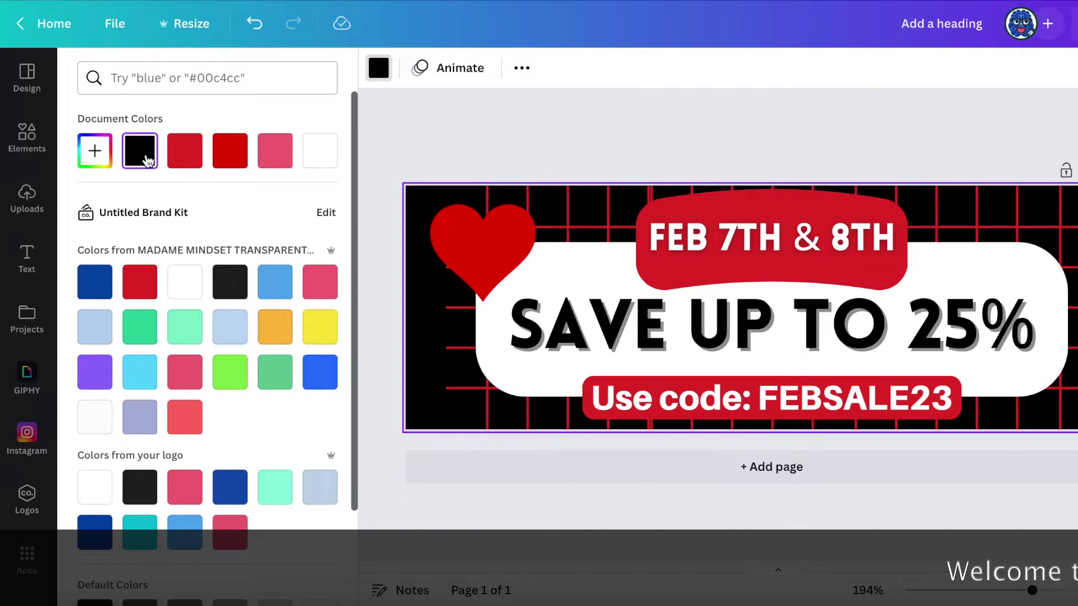
left_click(457, 399)
Add the smiling animated heart and a trail of small hearts to the banner
left_click(424, 398)
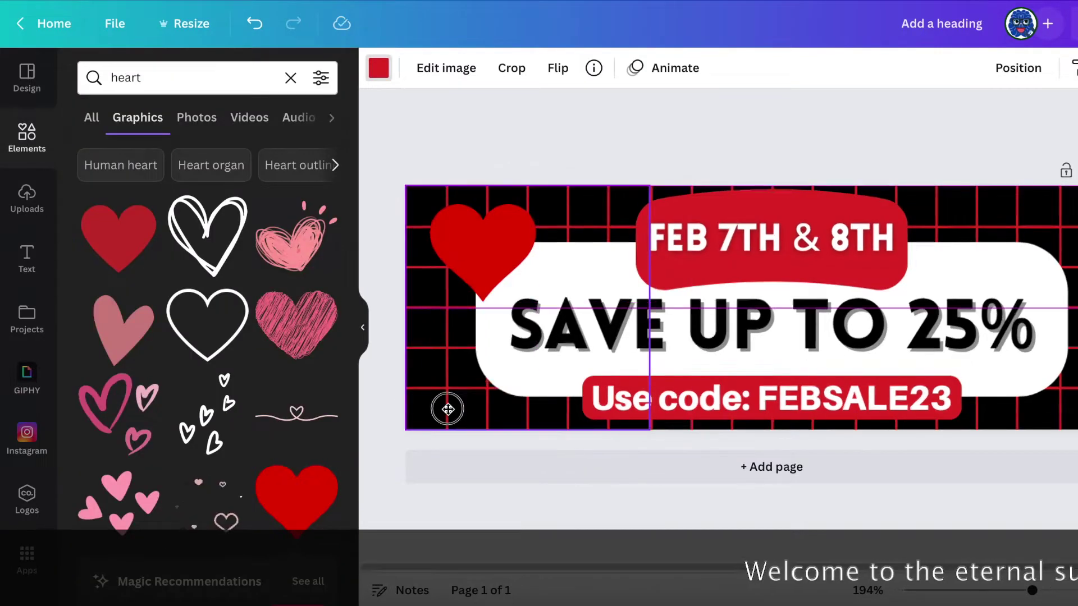
left_click(937, 124)
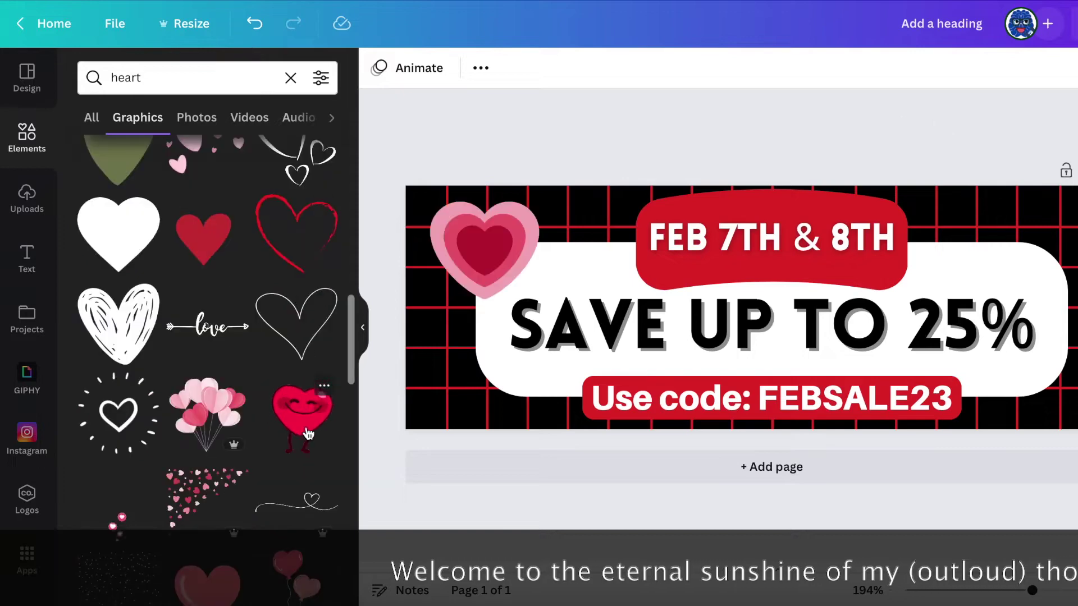
left_click(308, 434)
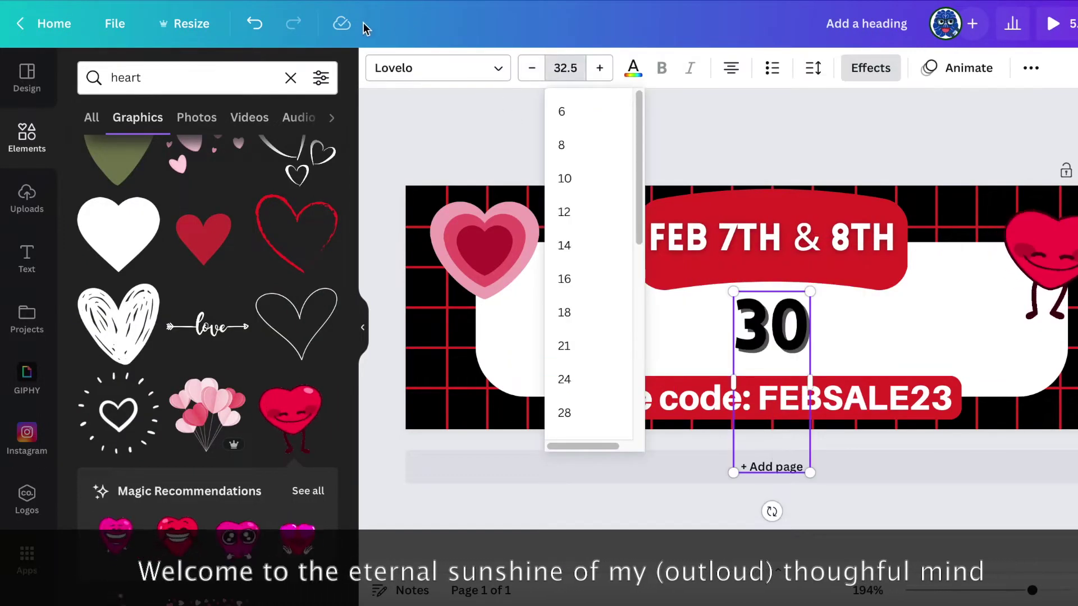
key("ctrl+z")
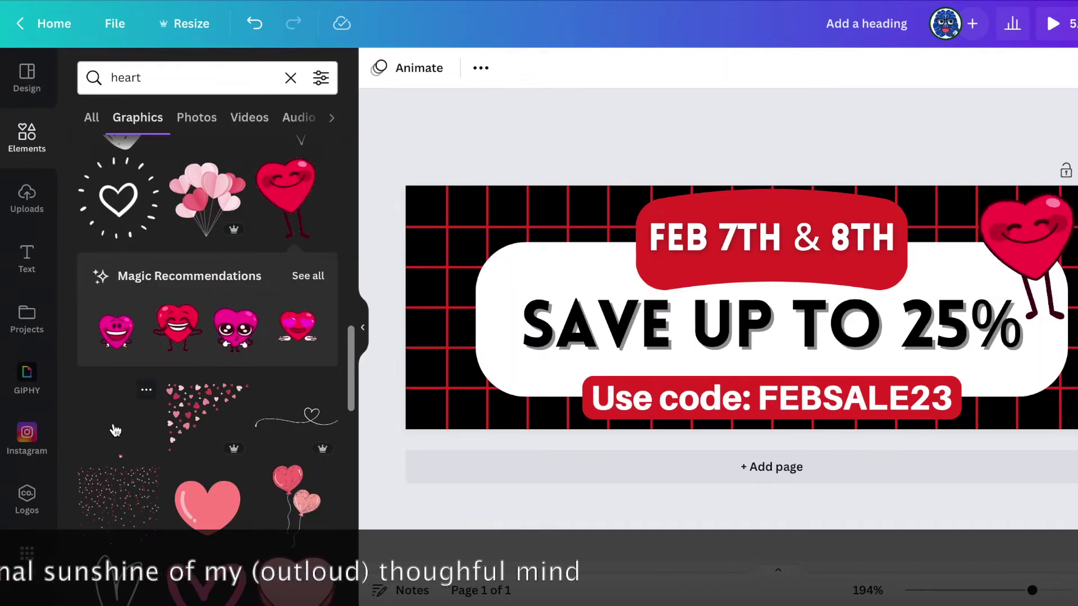
left_click(128, 418)
Move the heart trail to the left edge and replace the cyan arrow with a pointer-with-heart graphic
left_click_drag(558, 361, 451, 275)
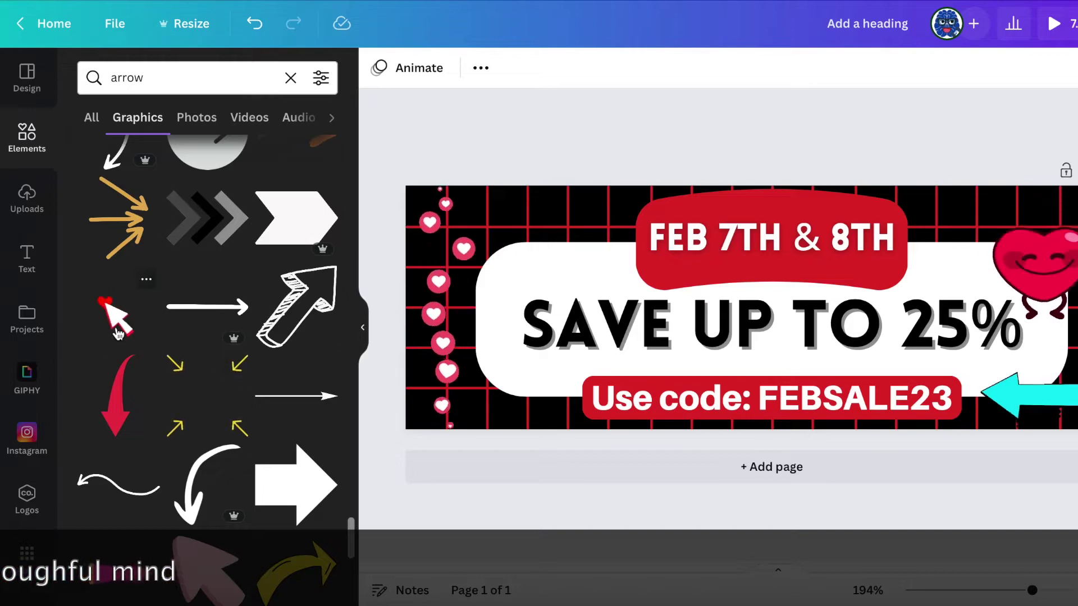
left_click(1032, 418)
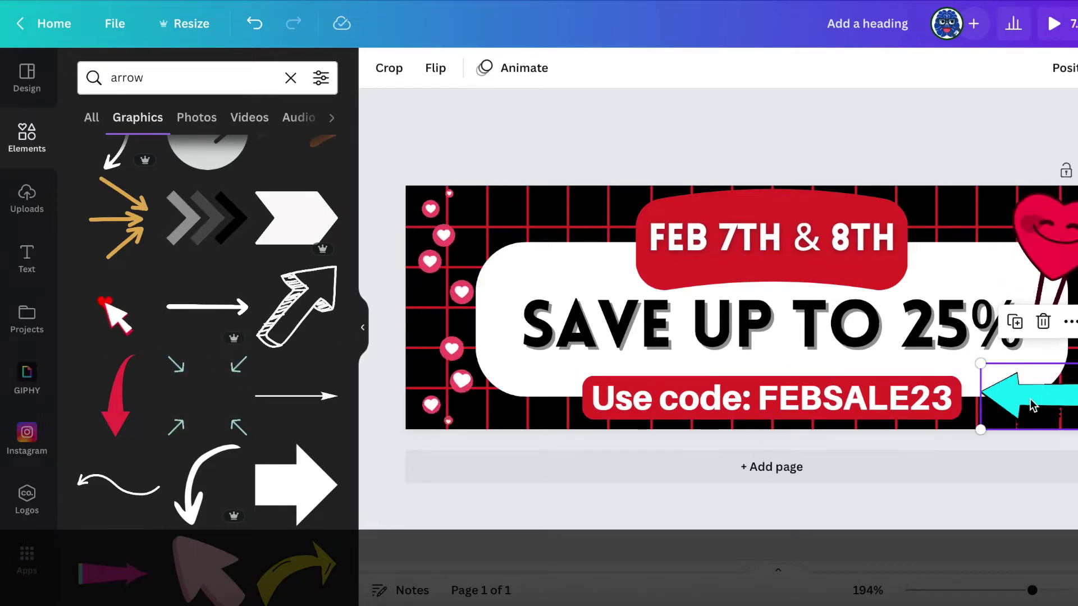
key("Delete")
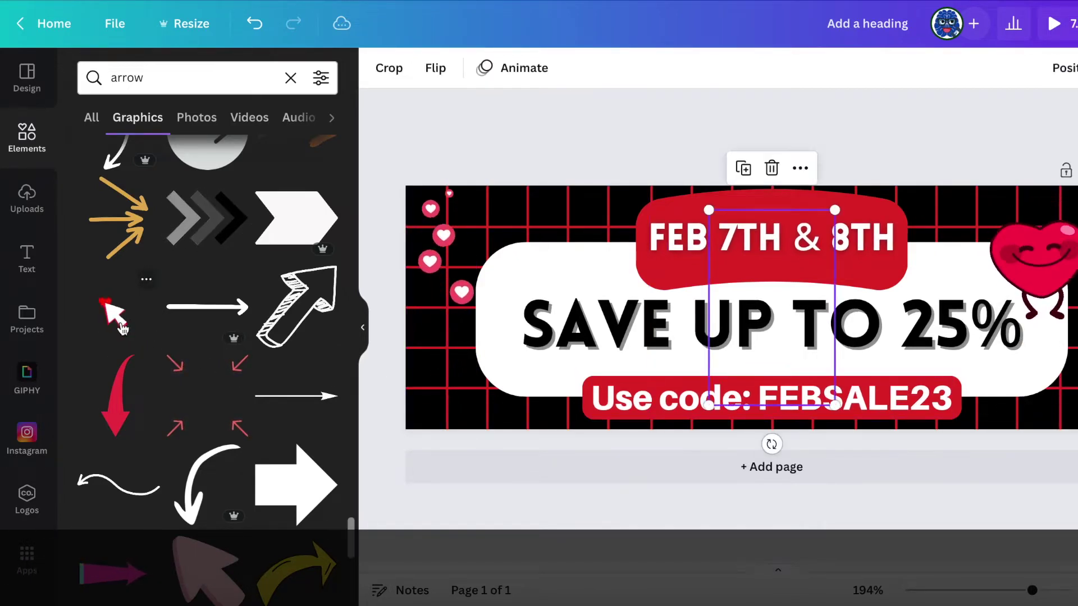
left_click(119, 324)
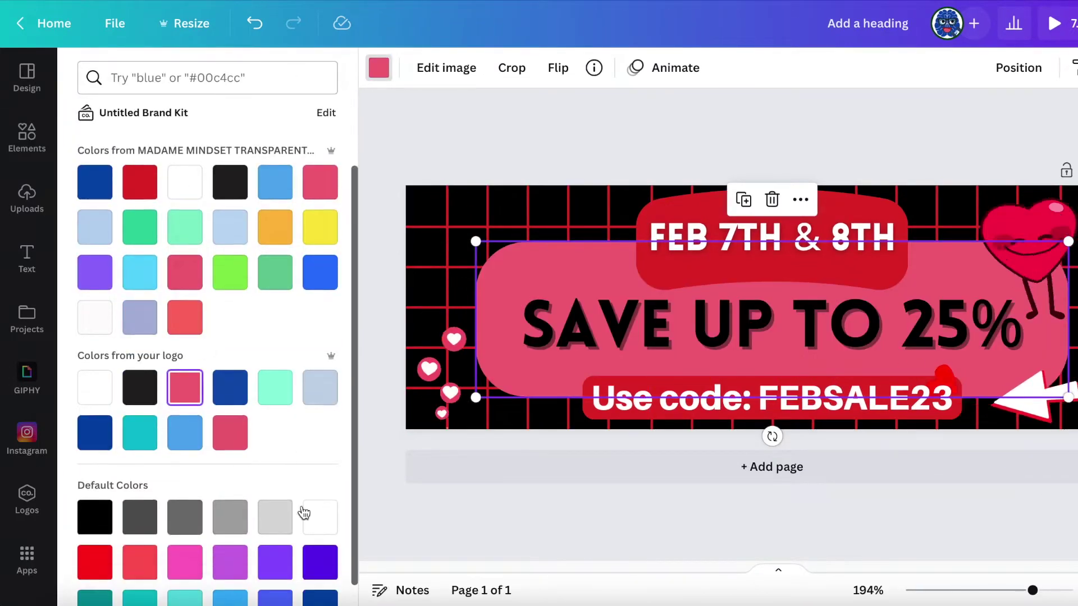
Recolour the large rounded shape light pink using a 'pink' colour search
scroll(298, 485, "down", 2)
left_click(185, 478)
left_click(139, 476)
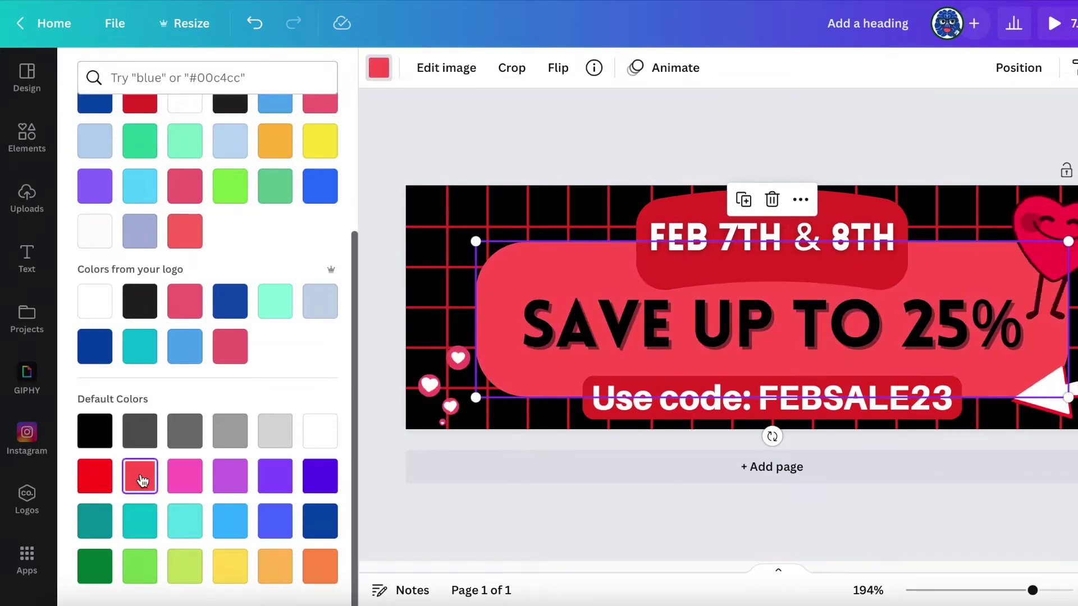
left_click(207, 77)
type("pink")
left_click(95, 277)
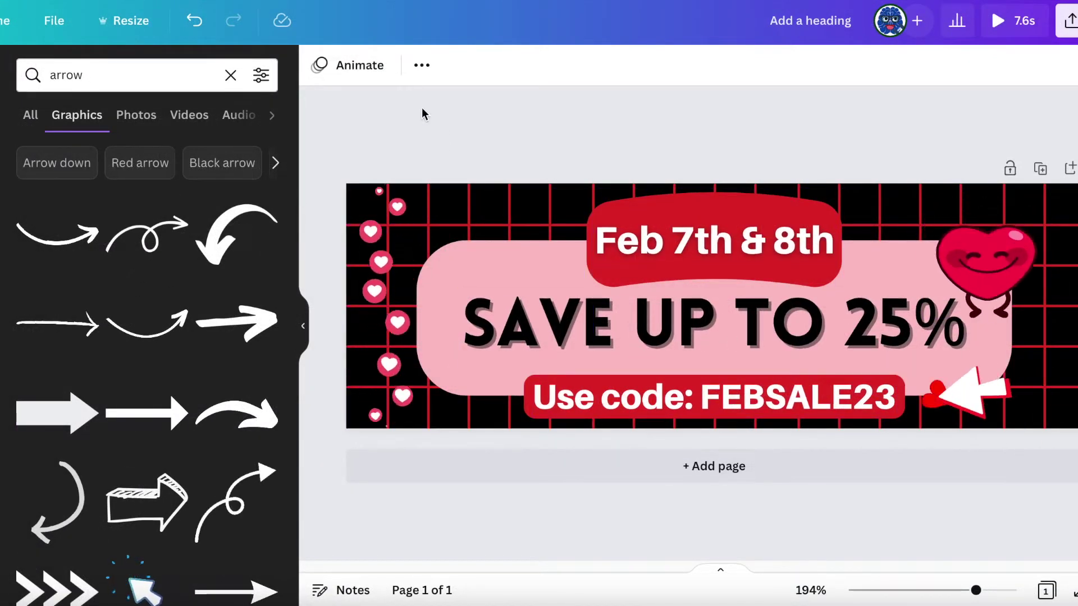
left_click(362, 66)
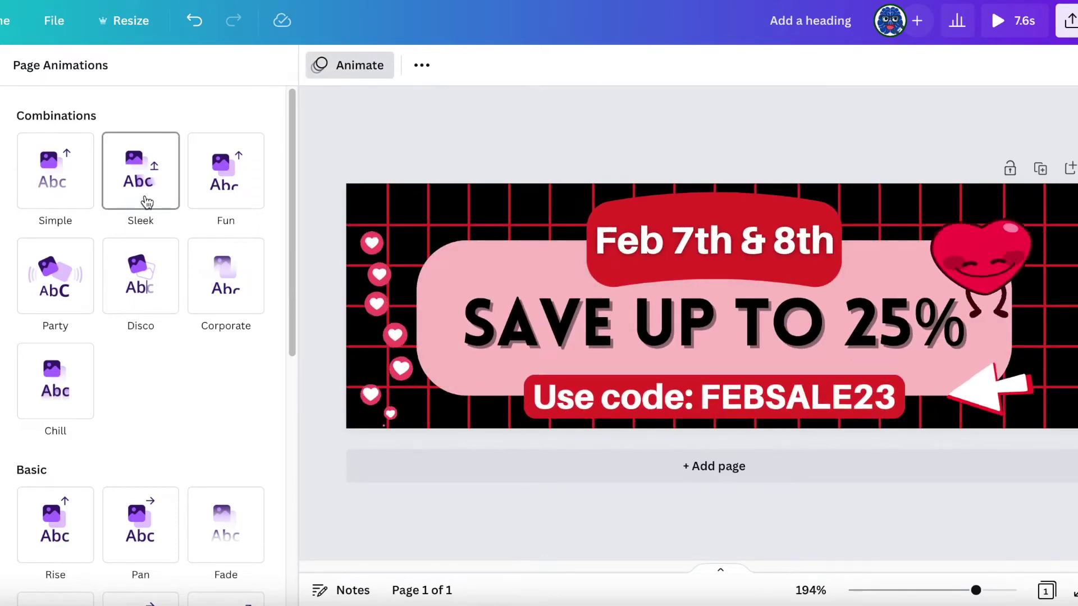
Browse the Page Animations panel to pick an animation for the banner
scroll(233, 217, "down", 5)
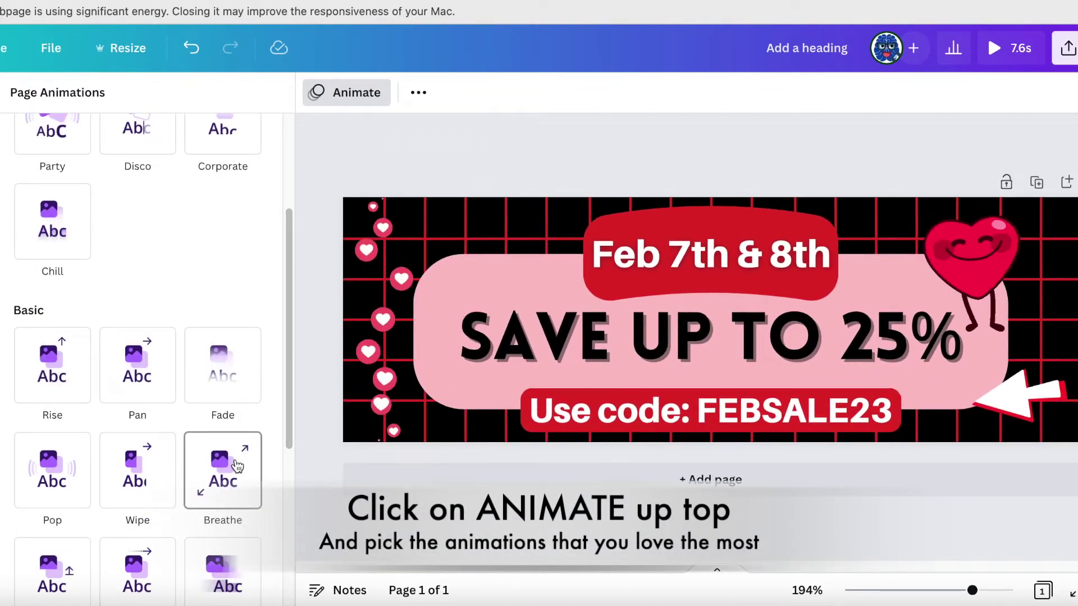
scroll(236, 466, "down", 4)
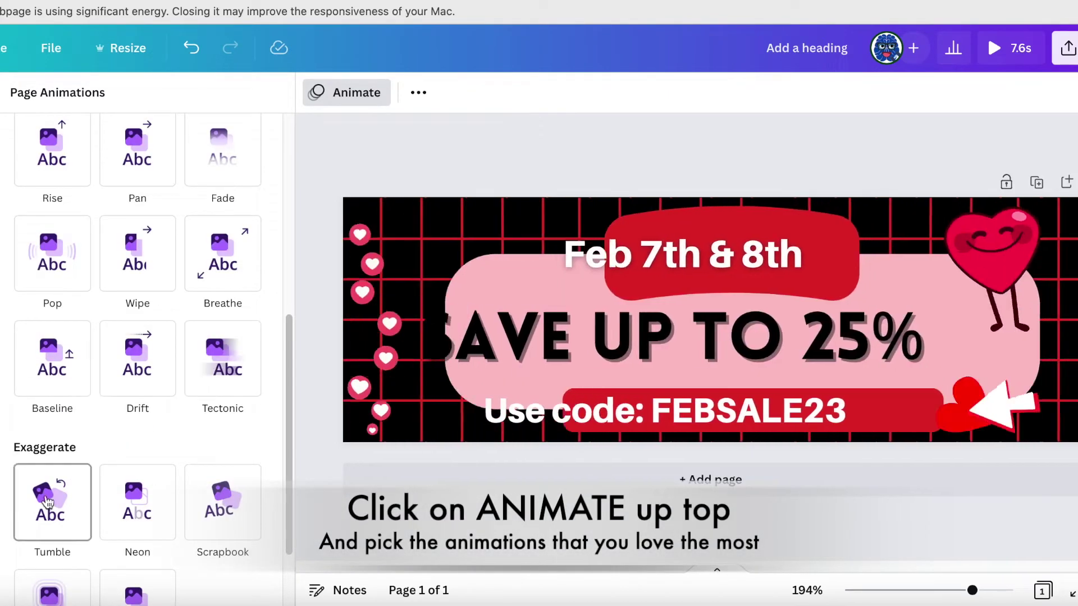
scroll(131, 505, "down", 2)
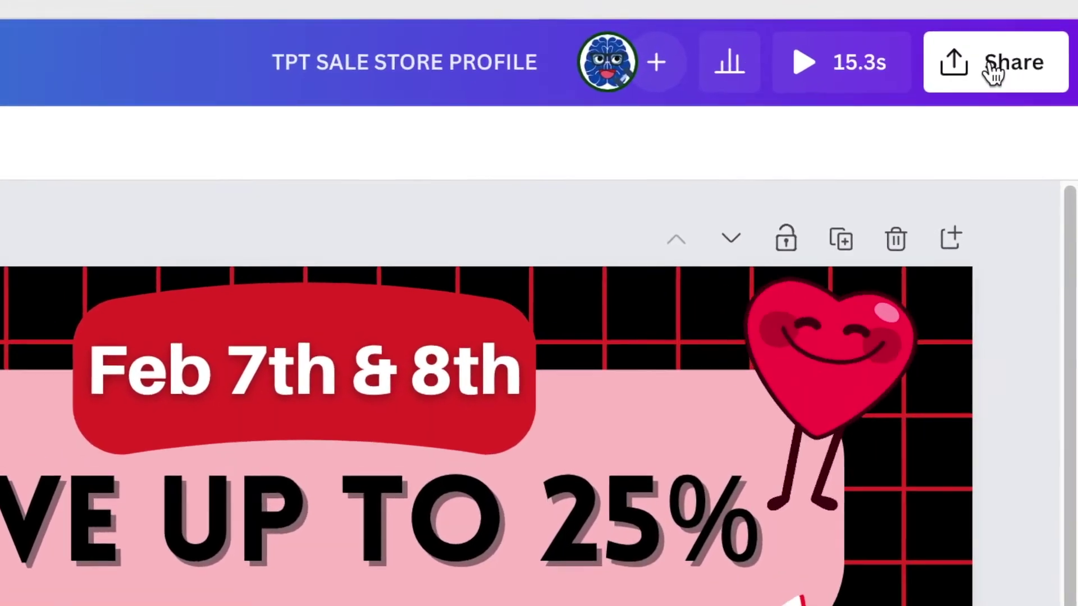
Download only page 1 of the banner as a GIF file
left_click(998, 66)
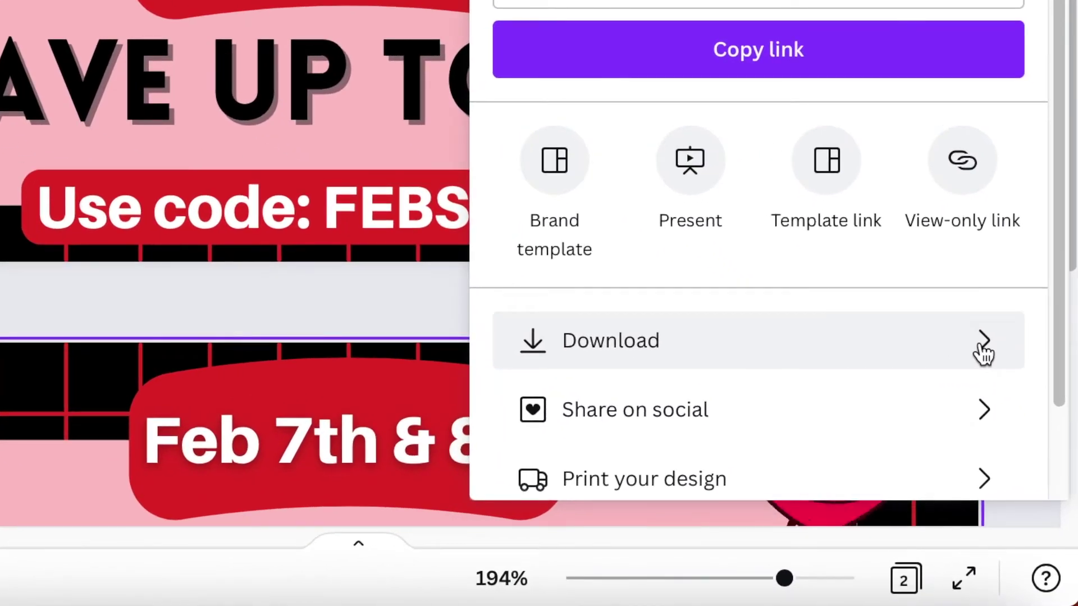
left_click(983, 352)
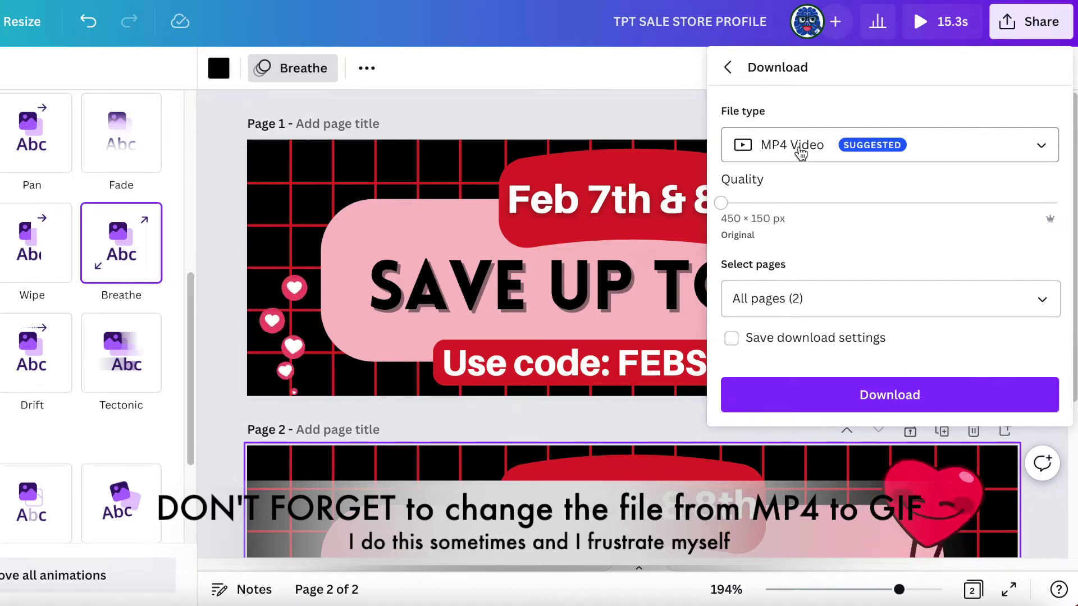
left_click(823, 152)
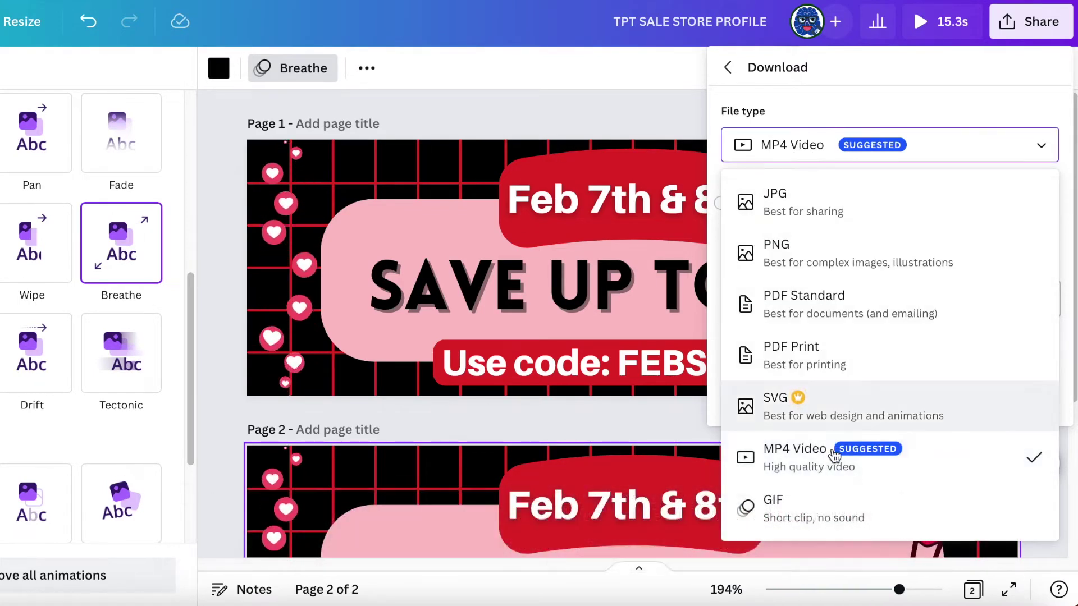
left_click(817, 521)
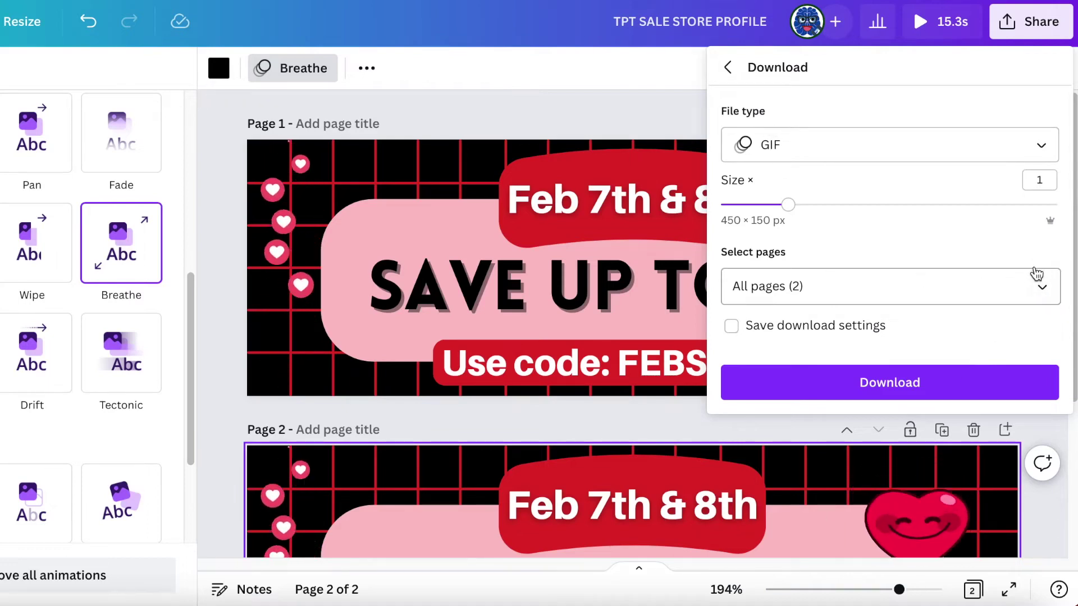
left_click(1042, 287)
left_click(1041, 387)
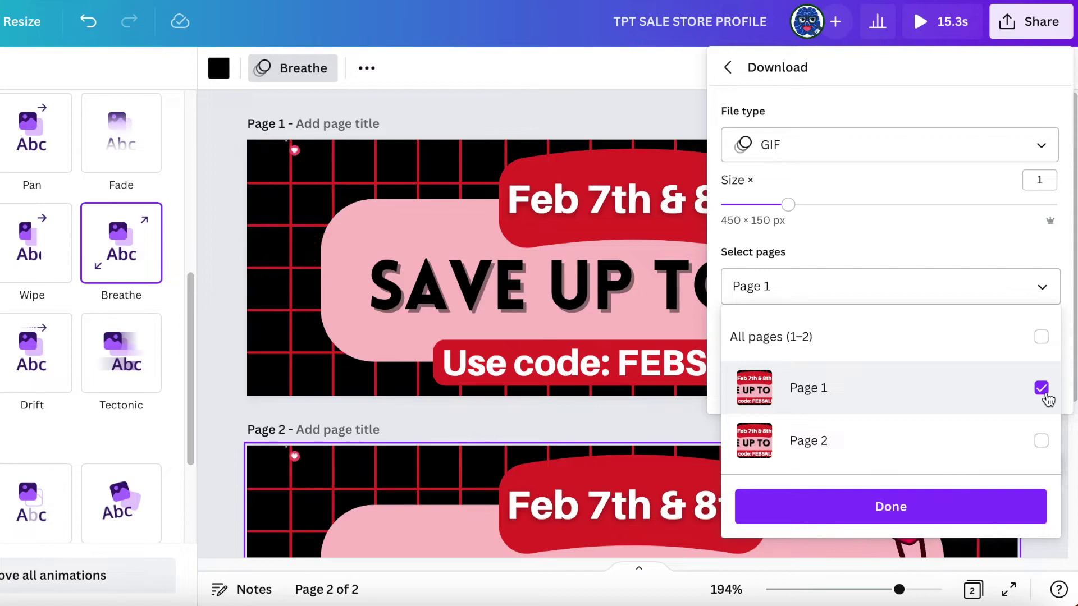
left_click(937, 495)
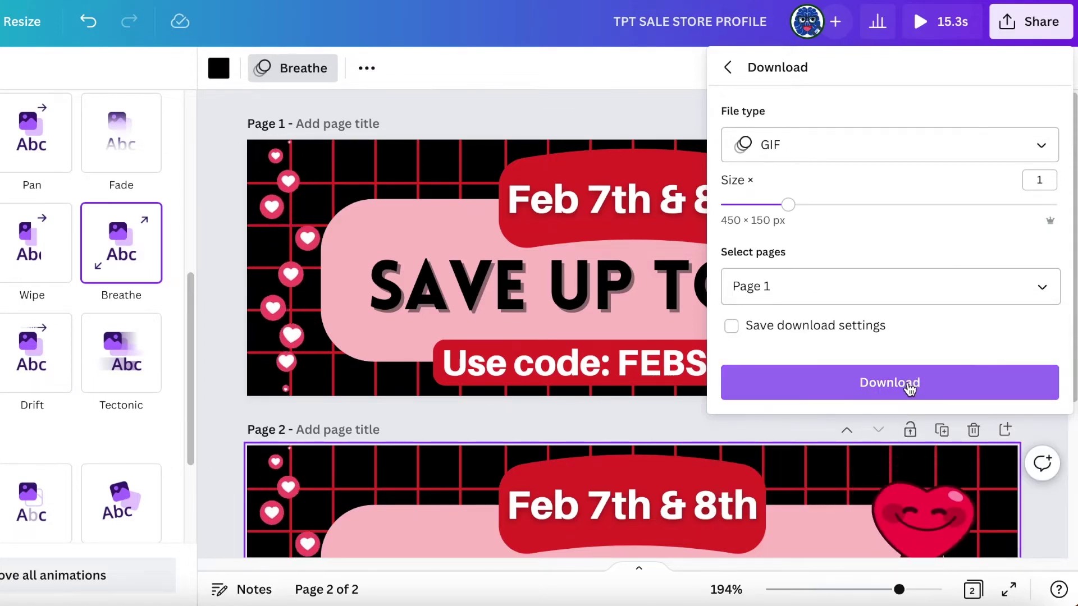
left_click(907, 384)
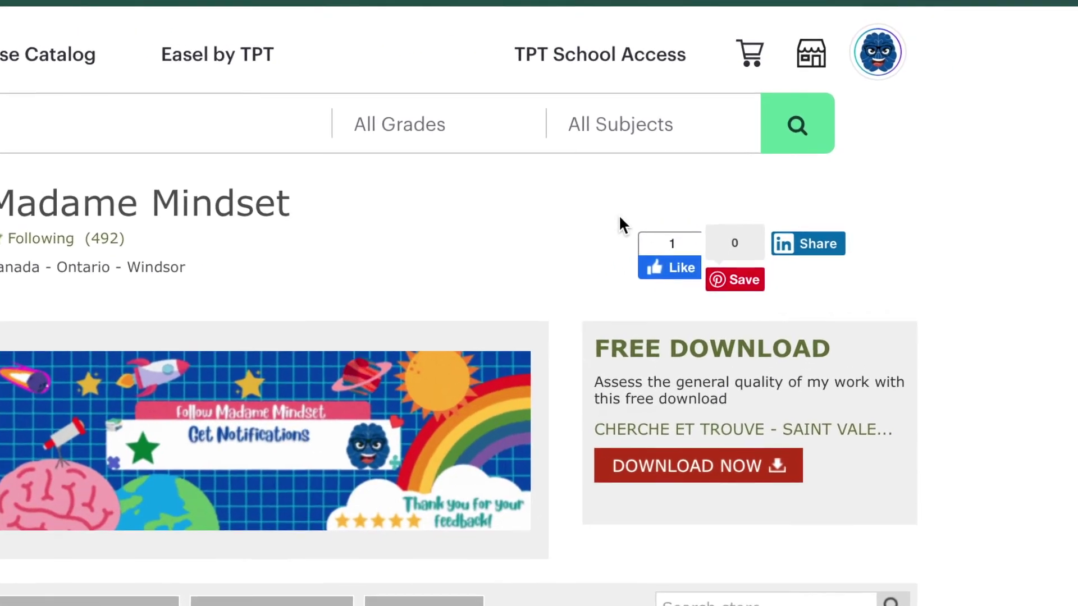
Edit the TPT Store Profile and choose a new Personal Quote image from Recents
left_click(887, 50)
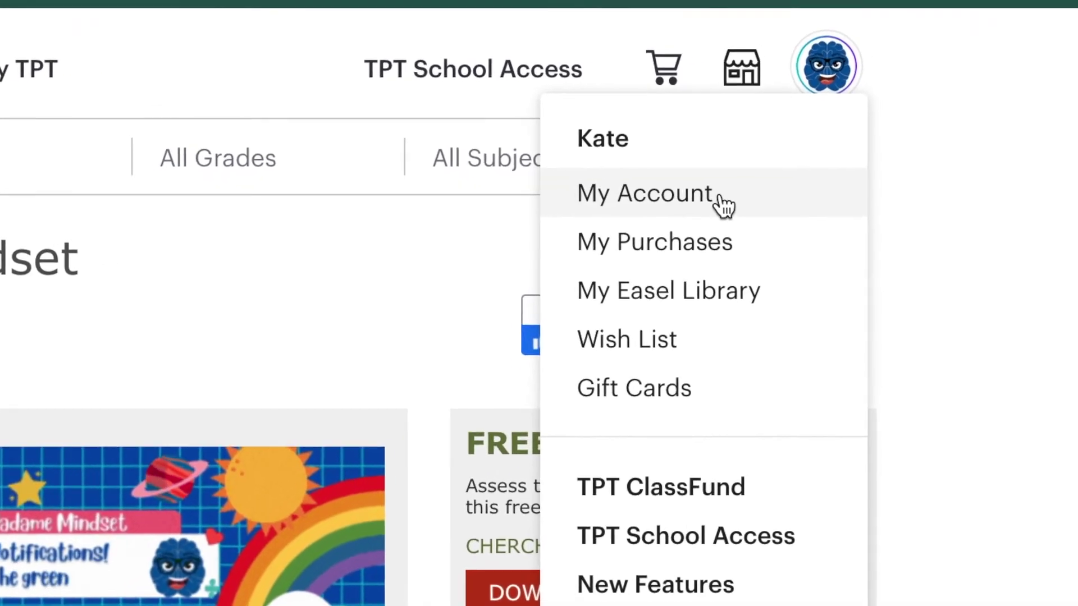
left_click(702, 213)
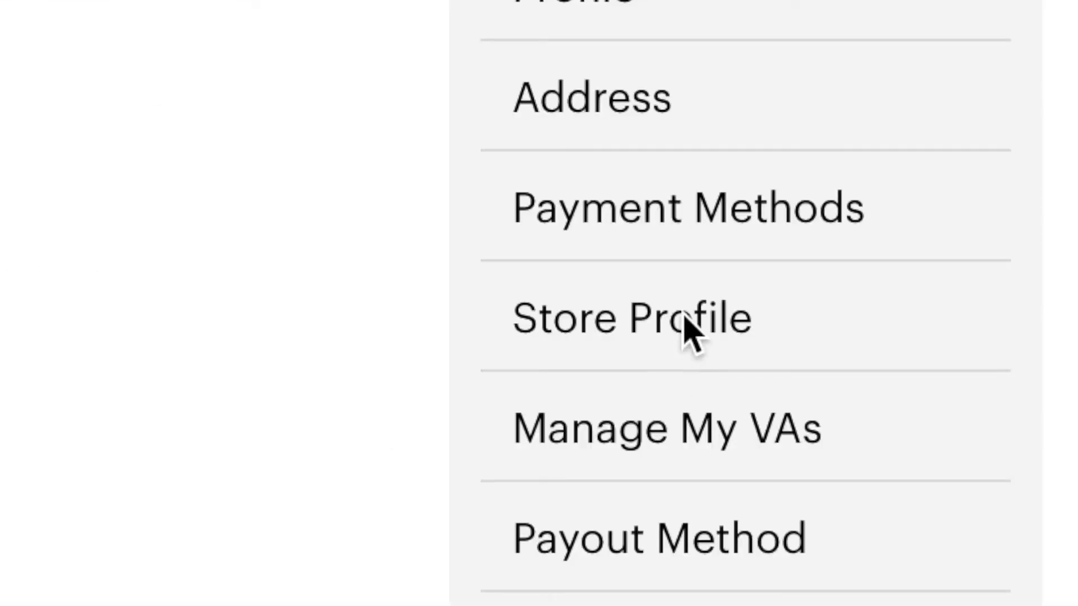
left_click(720, 345)
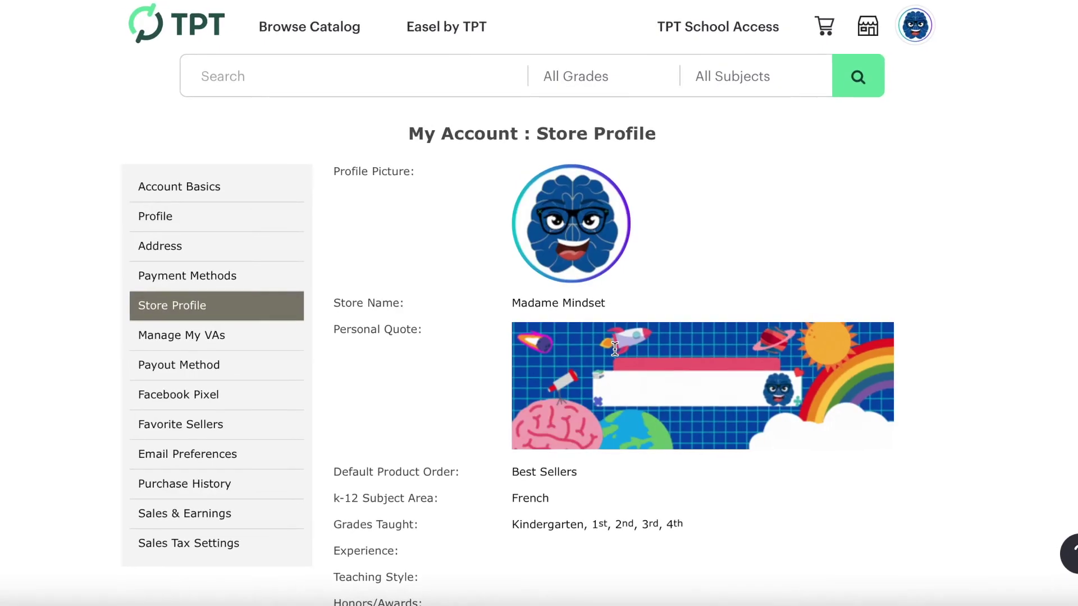
scroll(672, 351, "down", 5)
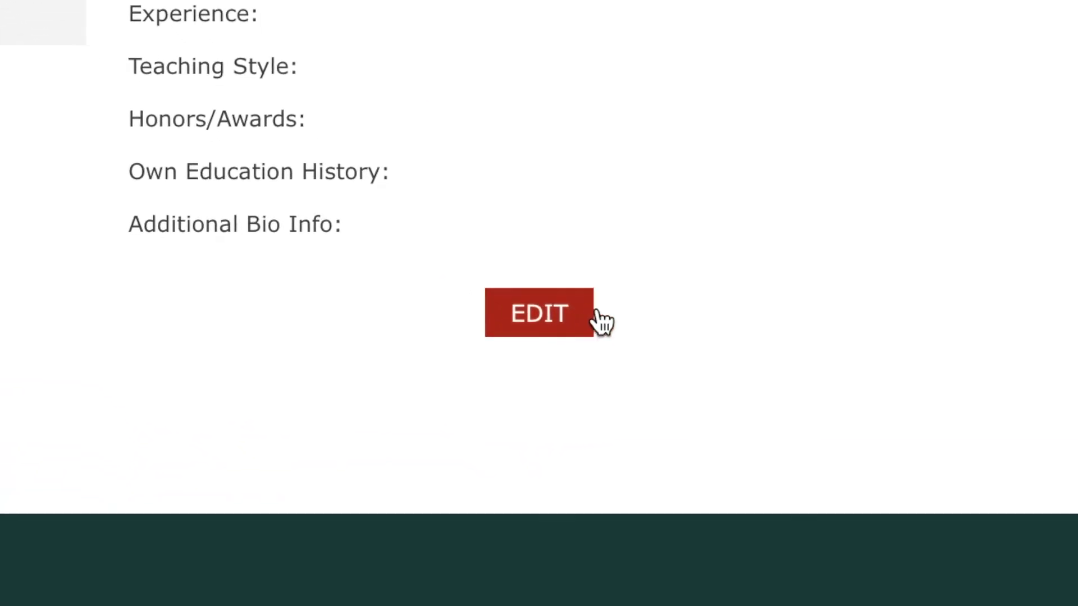
left_click(571, 337)
mouse_move(389, 393)
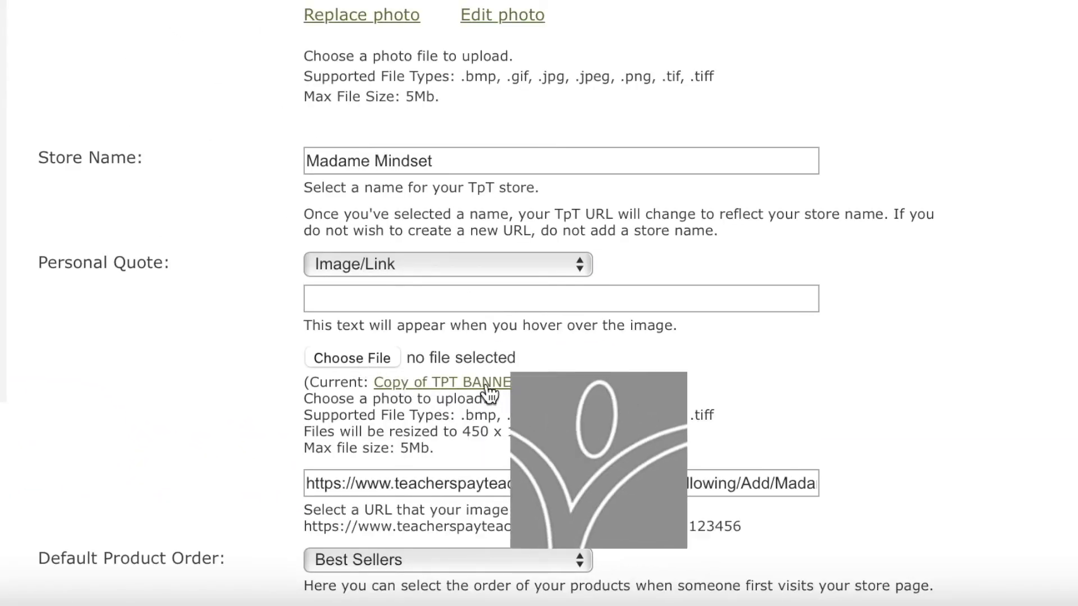
left_click(357, 357)
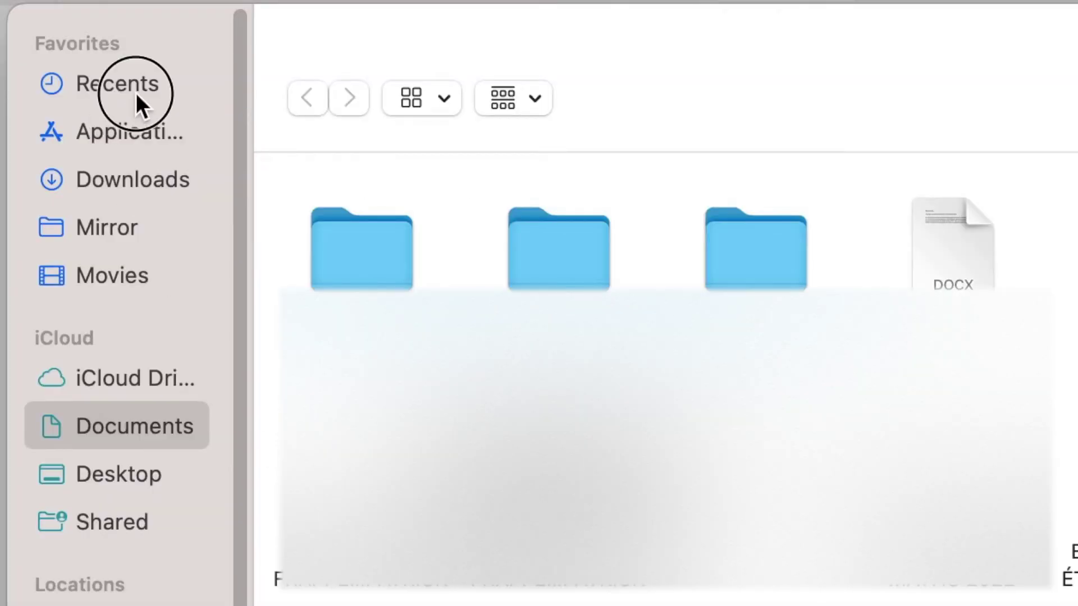
left_click(136, 92)
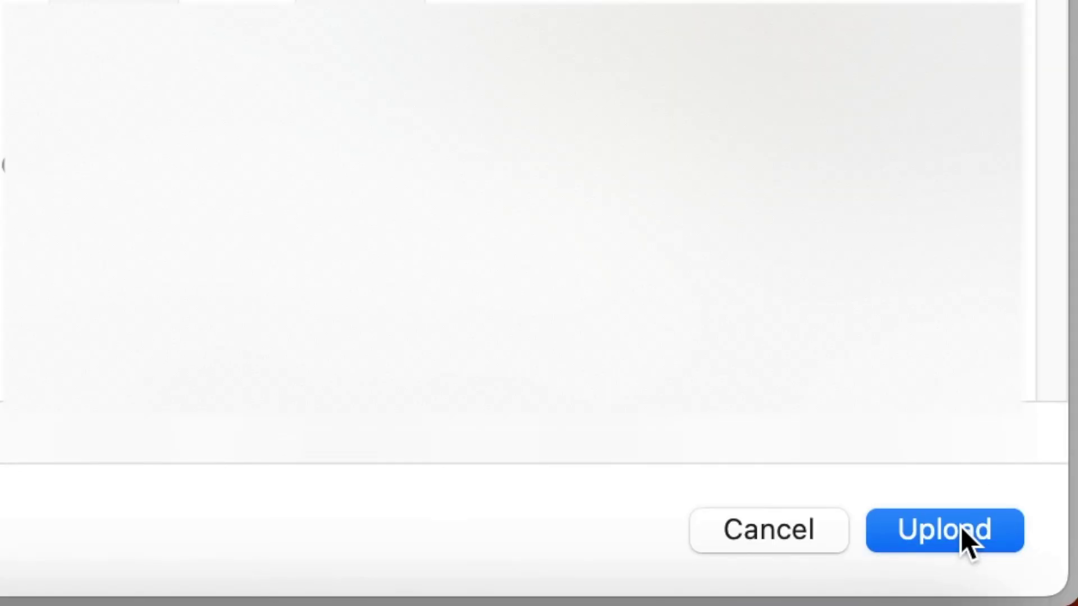
Upload TPT SALE STORE PROFILE.gif as the Personal Quote image and review the updated profile
left_click(961, 526)
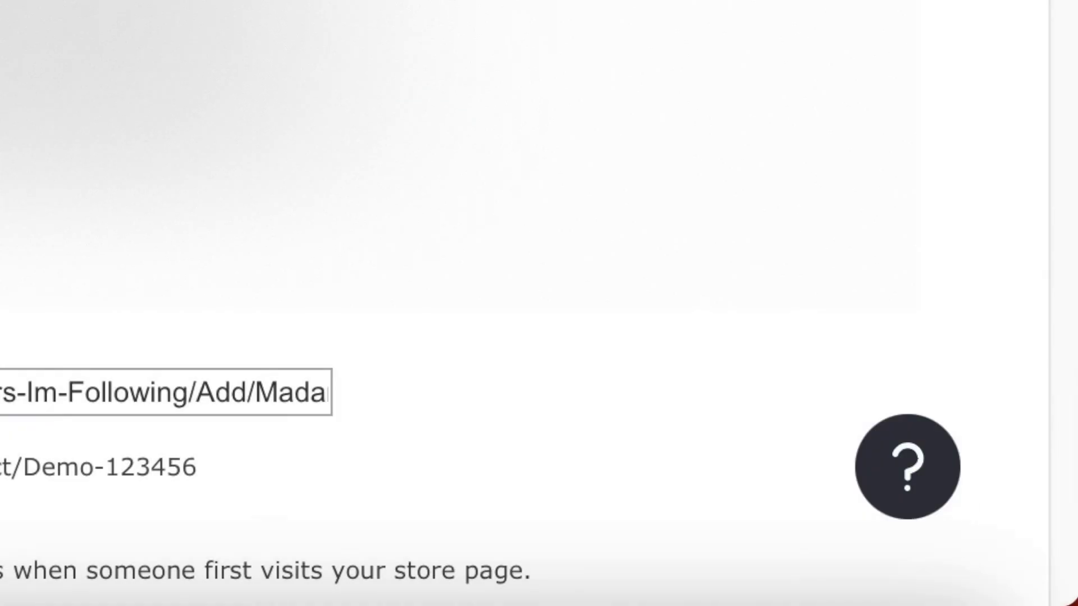
scroll(779, 244, "down", 10)
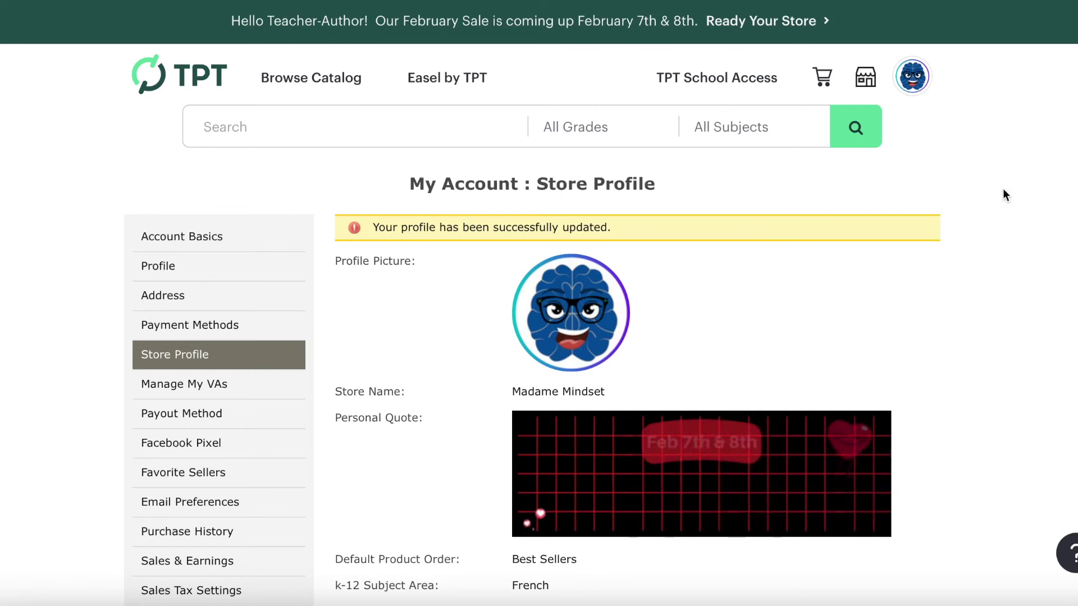
scroll(807, 322, "down", 1)
scroll(808, 326, "down", 3)
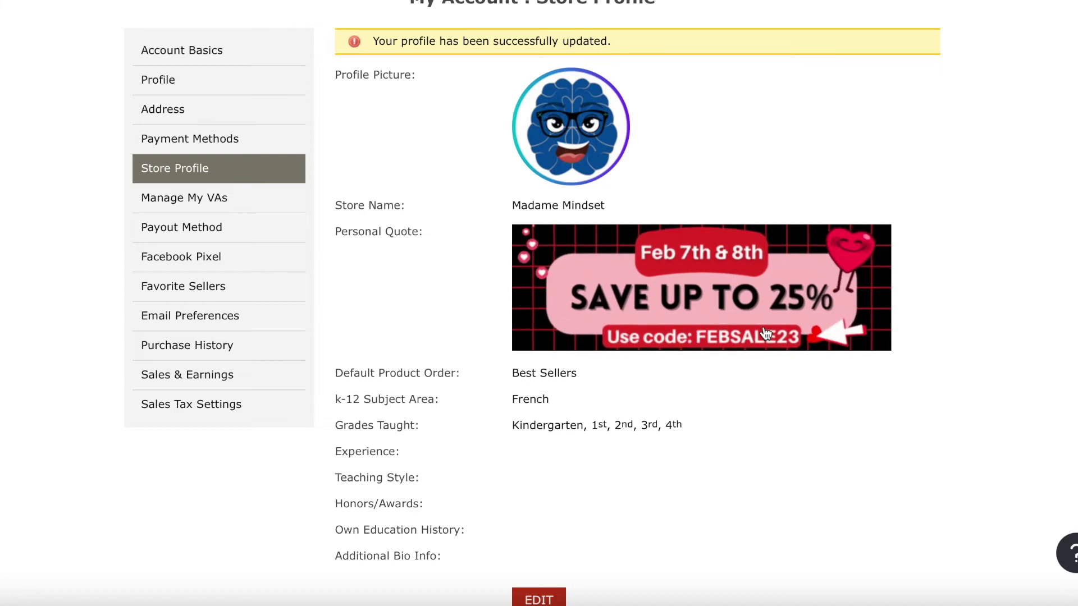
scroll(766, 333, "up", 3)
left_click(859, 93)
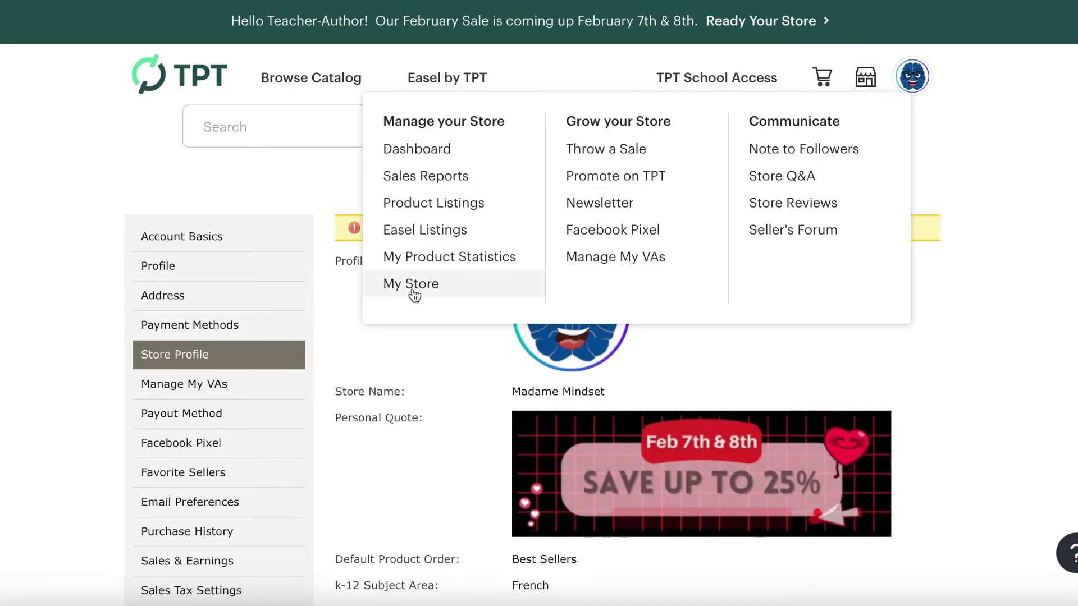